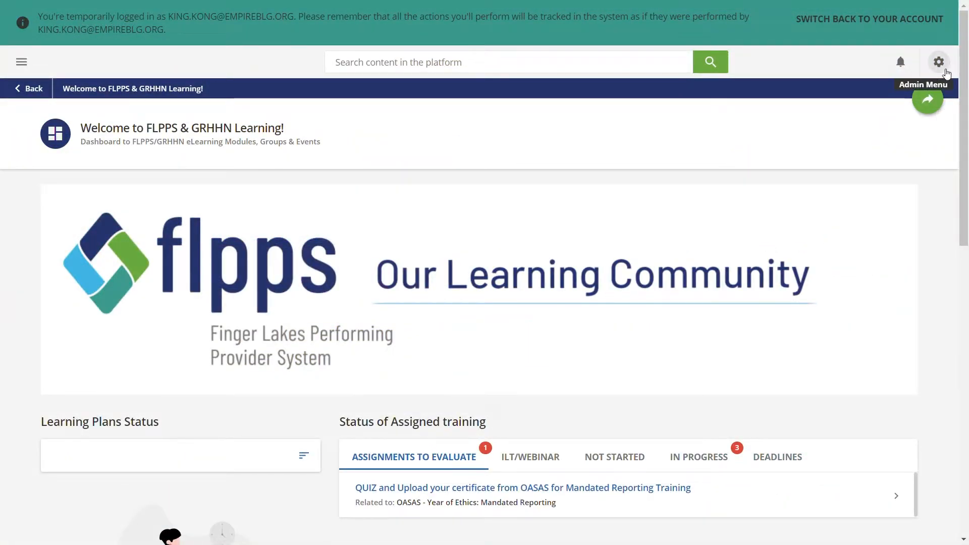
Step: Open the Admin Dashboard and examine its Reports and Alerts sections
click(945, 71)
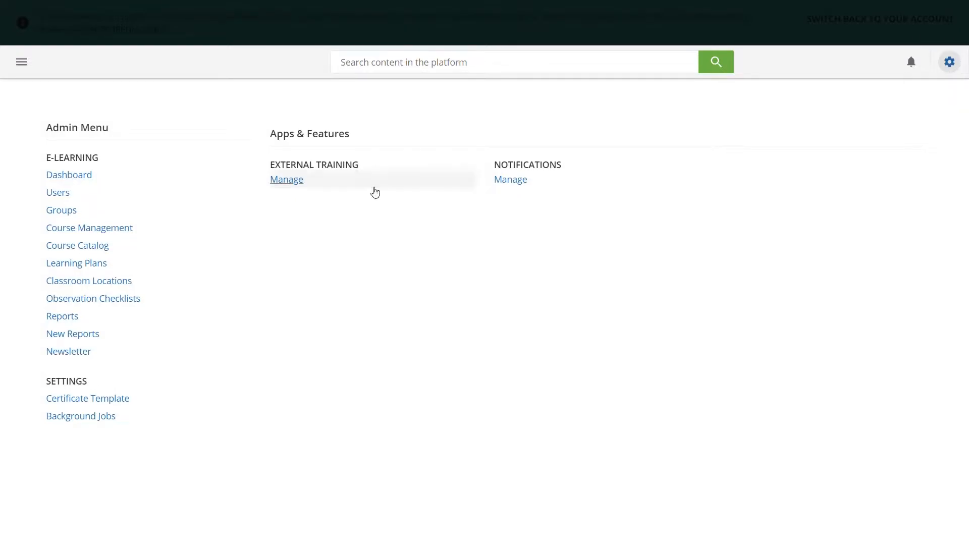
click(88, 181)
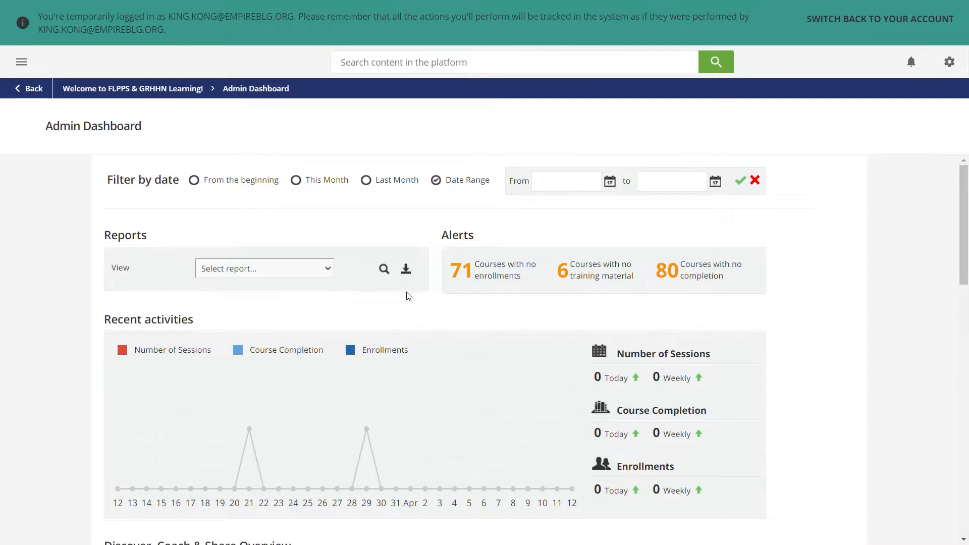
scroll(409, 297, down, 2)
scroll(480, 259, up, 2)
drag(451, 268, 519, 283)
click(521, 294)
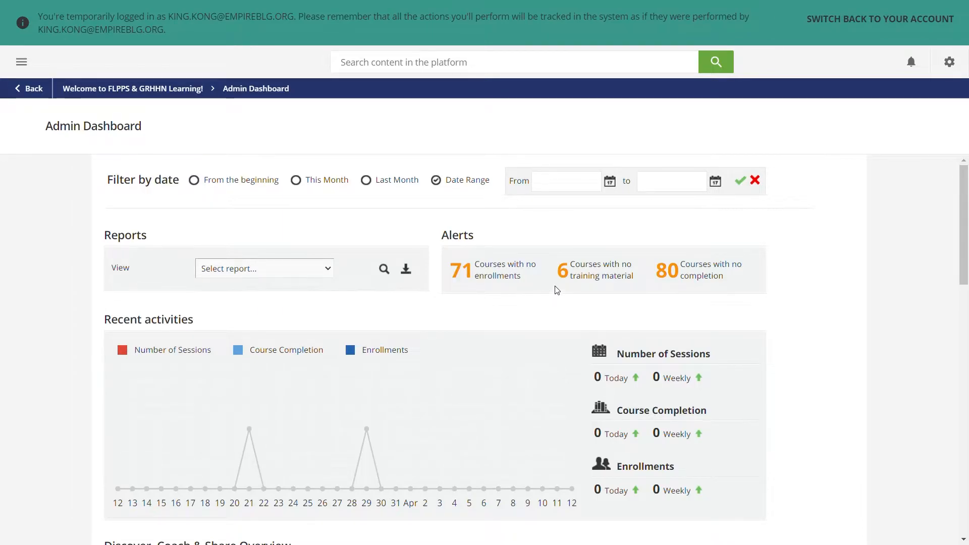
scroll(555, 286, down, 1)
drag(596, 208, 604, 232)
click(581, 225)
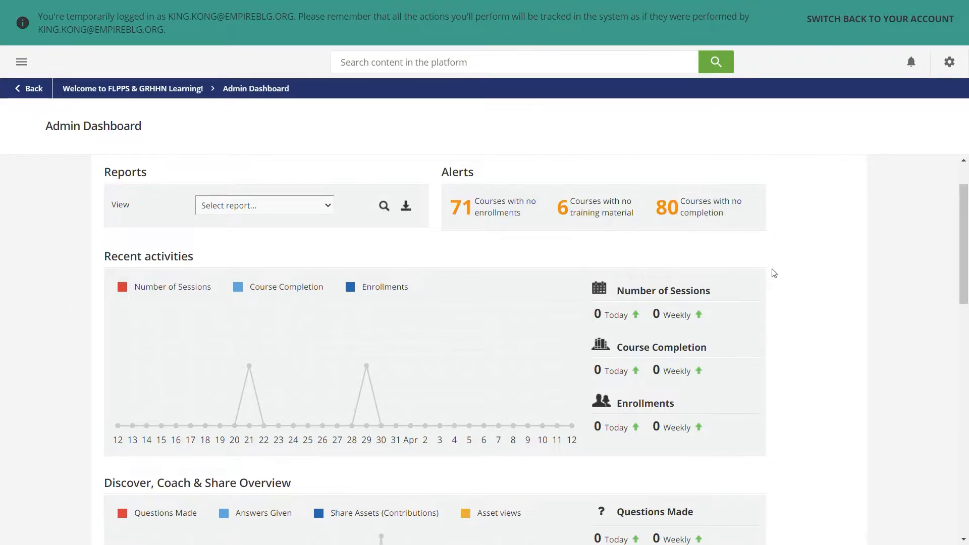
Step: Examine the dashboard's activity charts, course and learner status, most popular courses, completion lists and courses with waiting users
scroll(378, 370, down, 2)
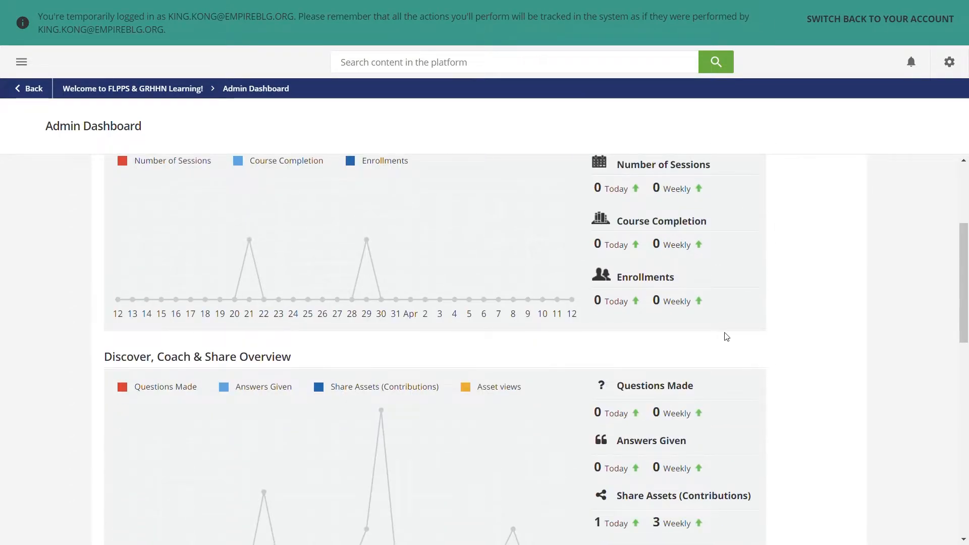
scroll(66, 281, down, 1)
scroll(66, 281, down, 3)
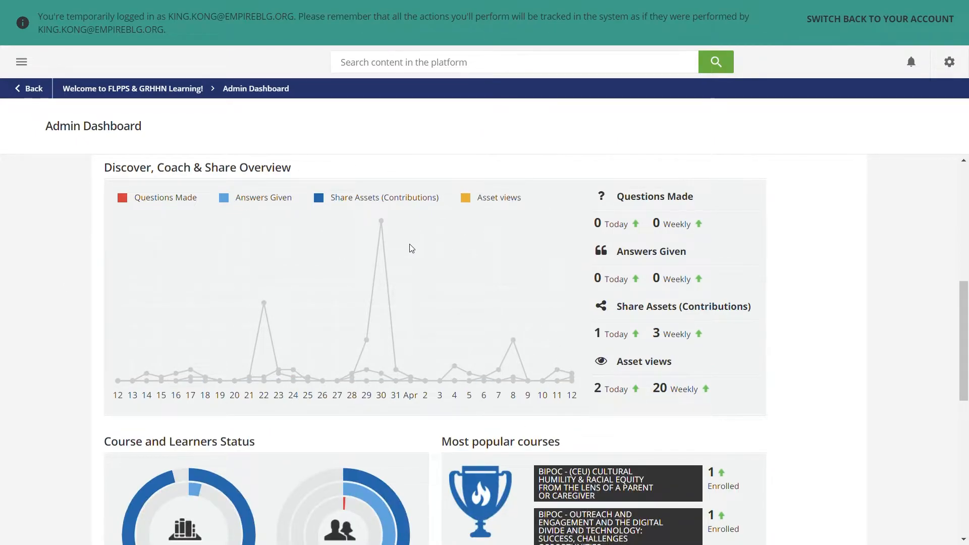
scroll(2, 227, down, 1)
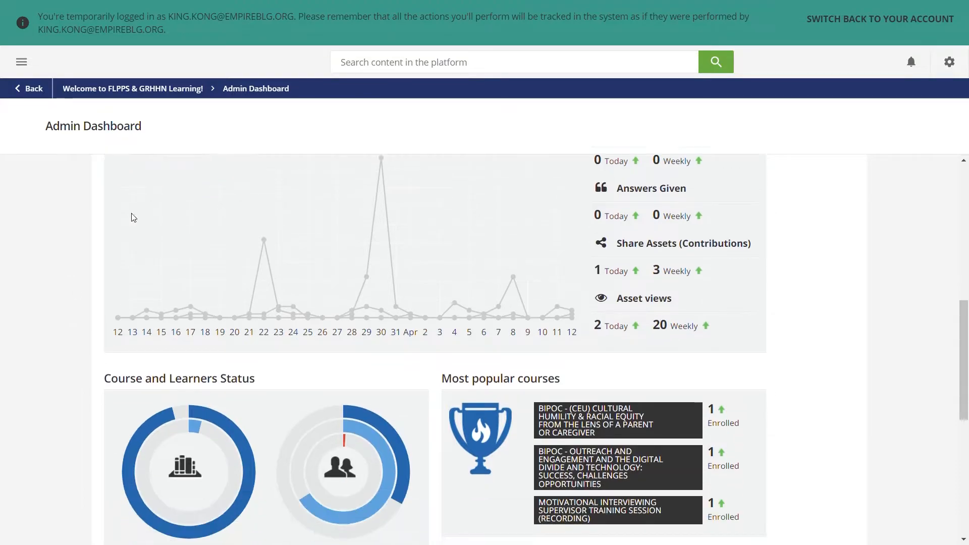
scroll(136, 246, down, 1)
scroll(29, 378, down, 3)
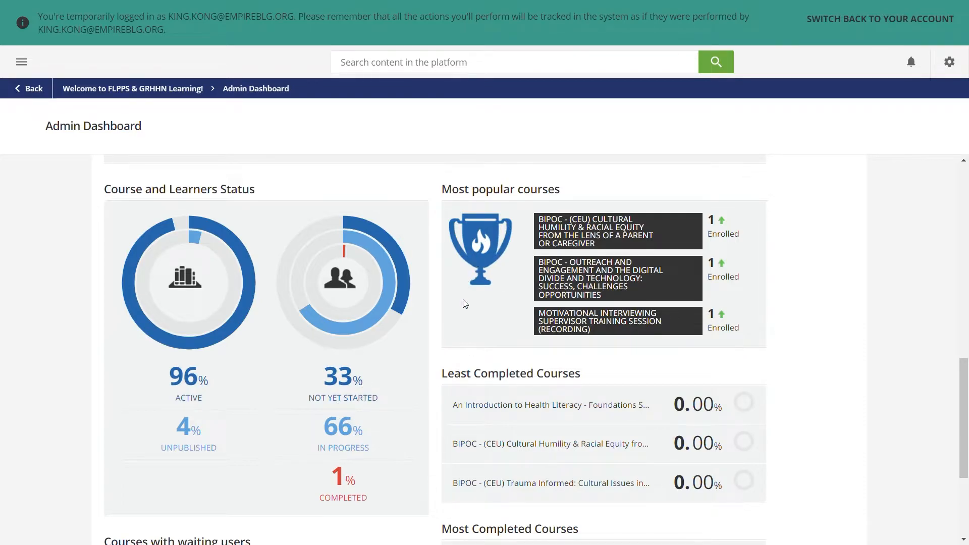
scroll(495, 347, down, 1)
scroll(482, 274, up, 1)
scroll(504, 330, down, 3)
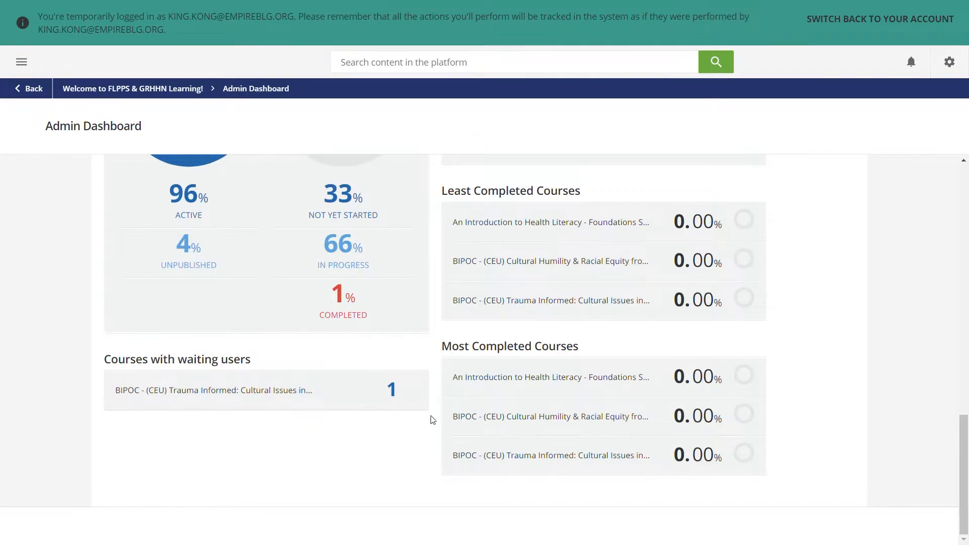
Step: Open the user management page and check the options for adding, importing and managing users
click(949, 61)
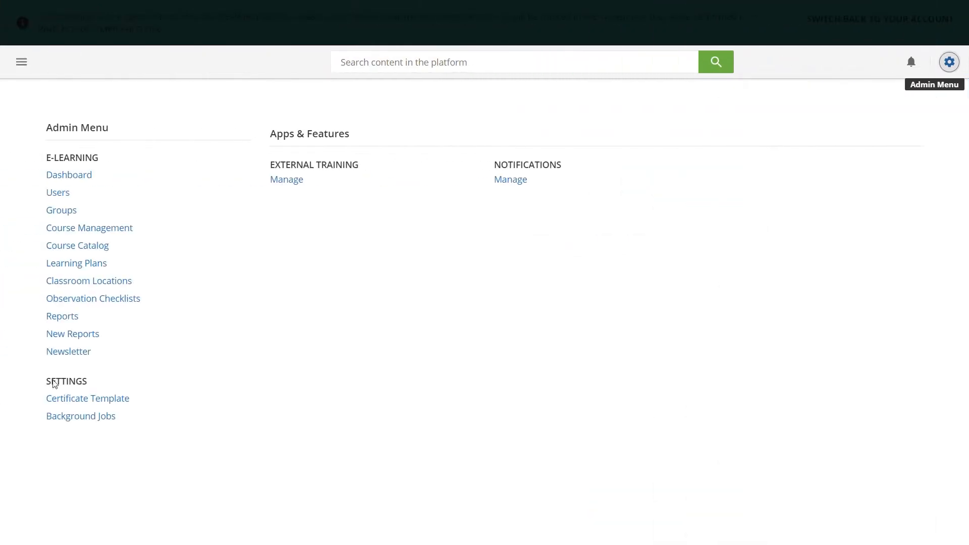
click(48, 193)
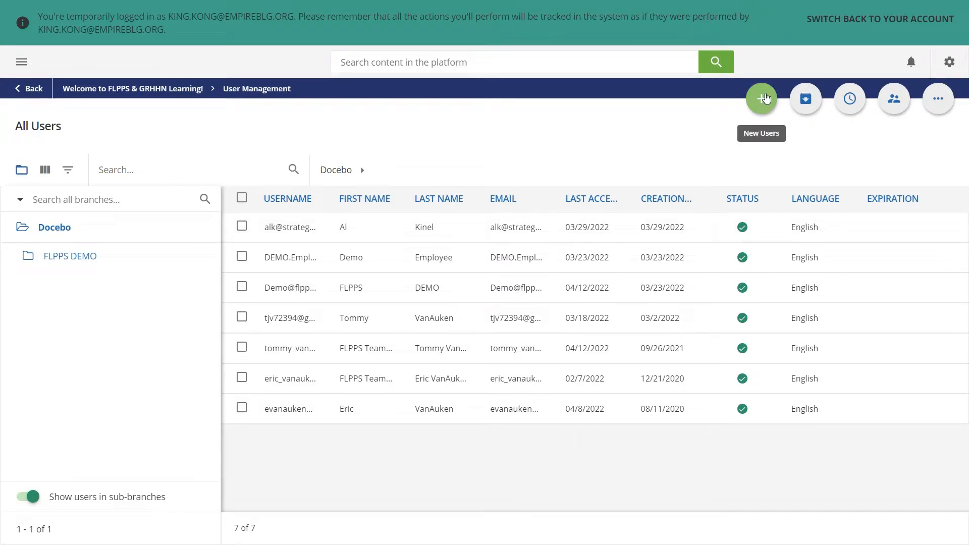
click(765, 99)
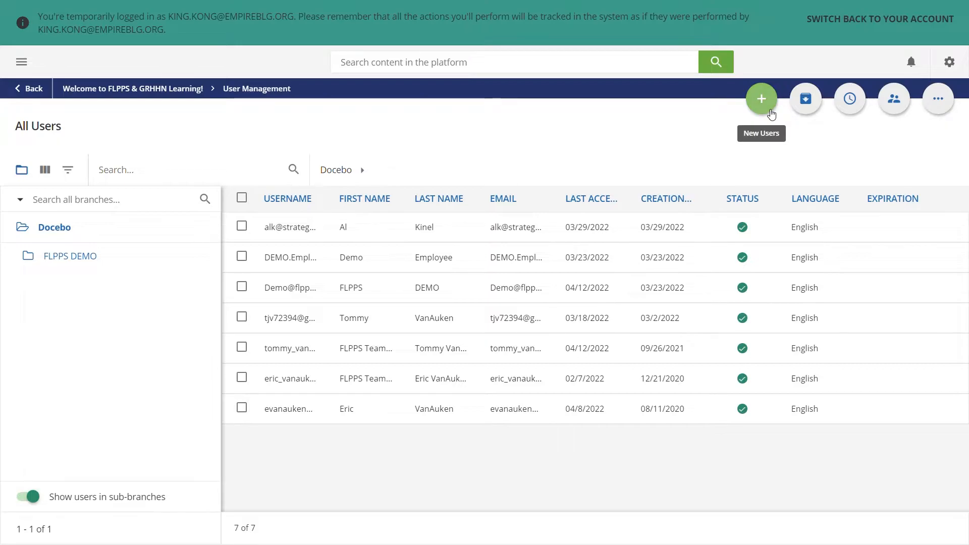
click(818, 99)
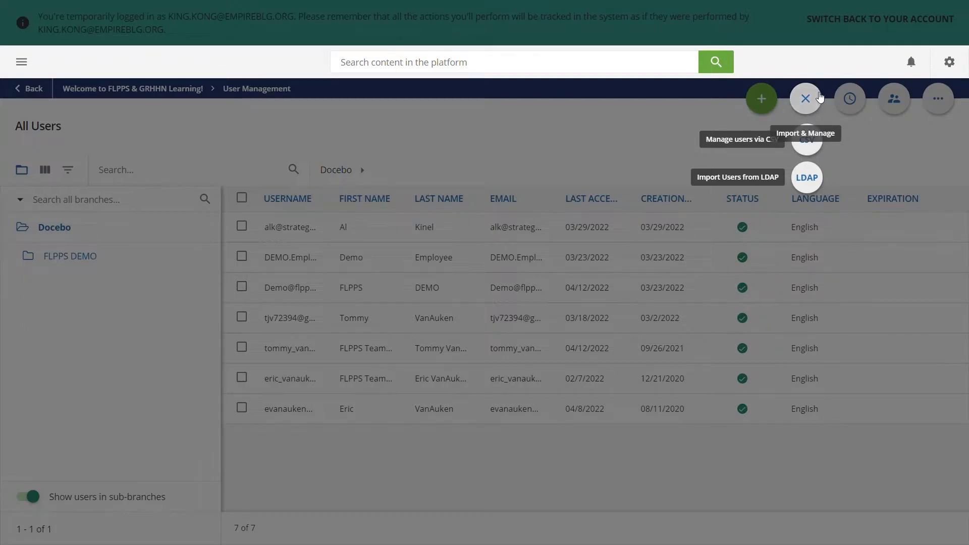
click(859, 128)
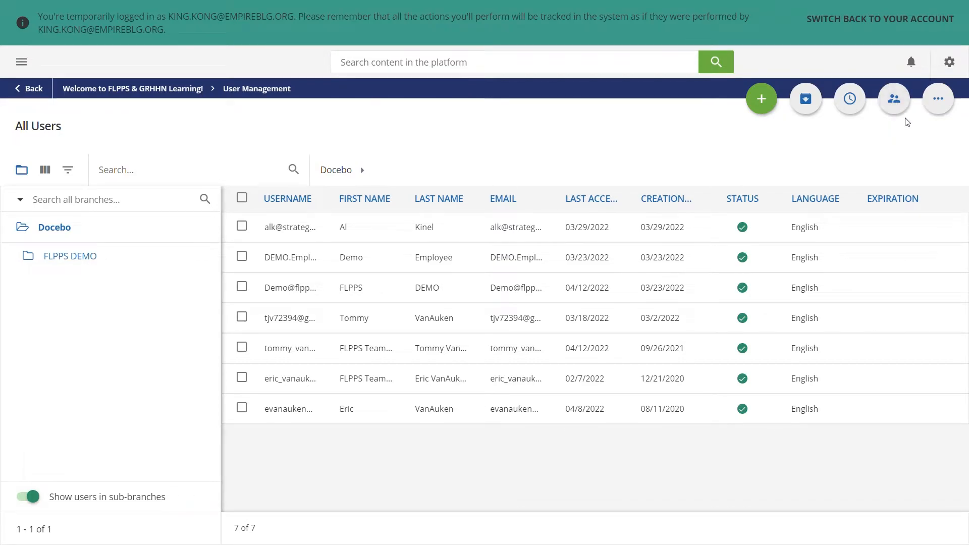
Step: Check the additional user management actions and the actions available for the first user in the list
click(940, 106)
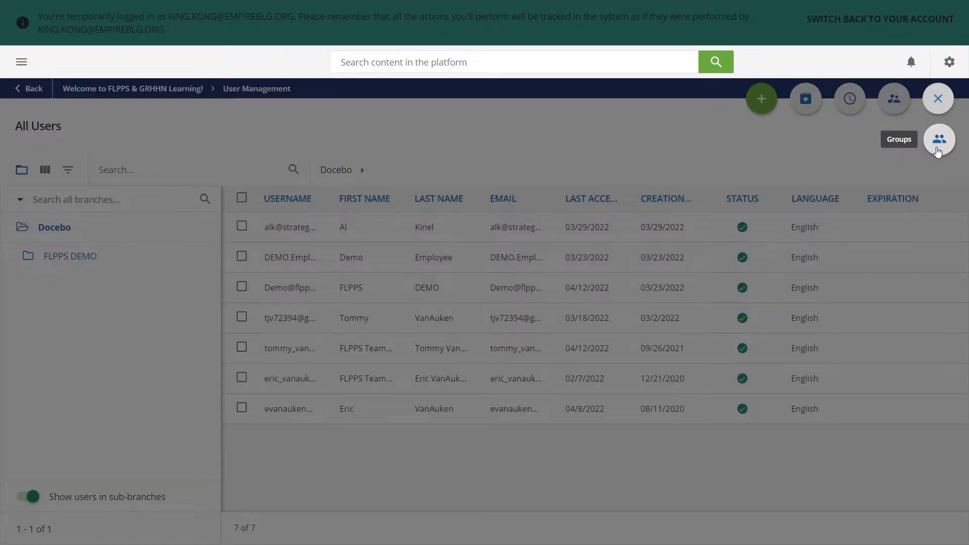
click(621, 502)
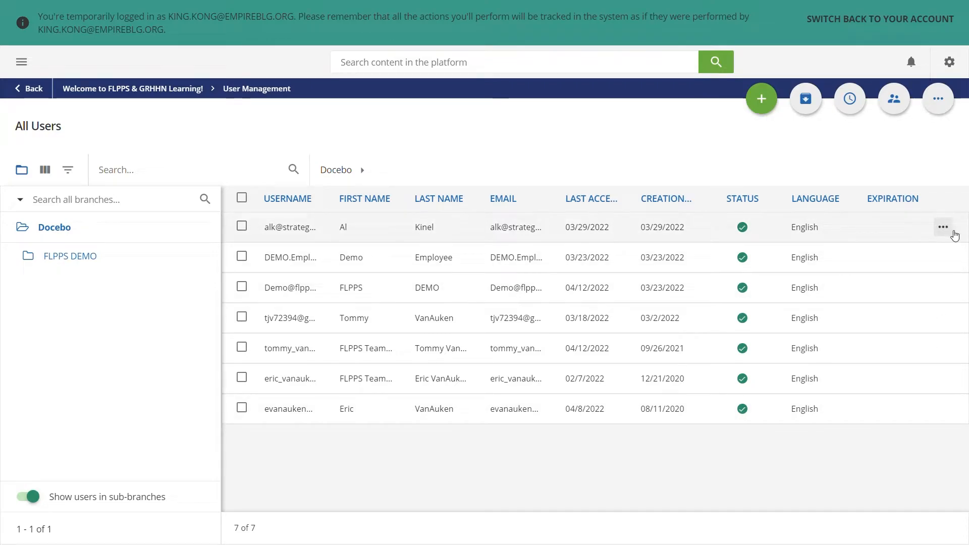
click(943, 227)
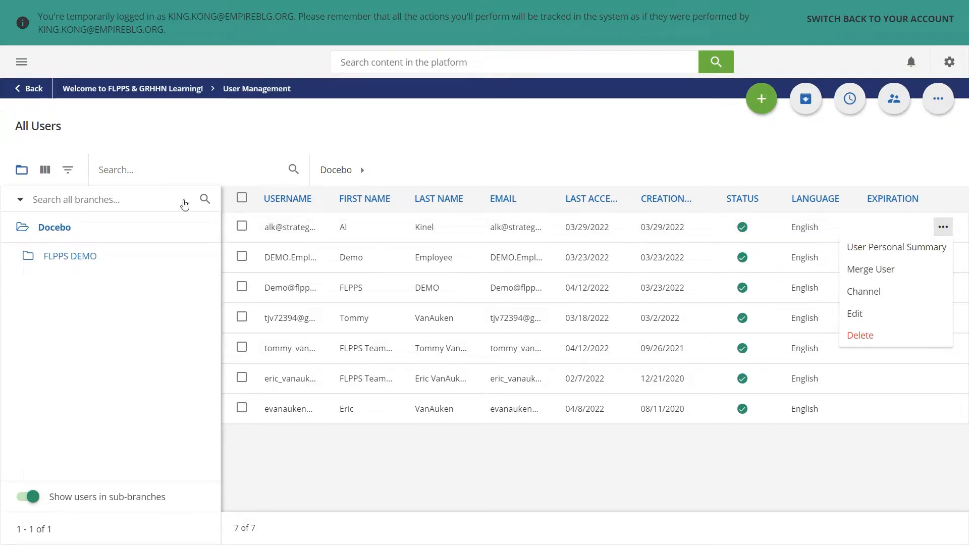
click(528, 128)
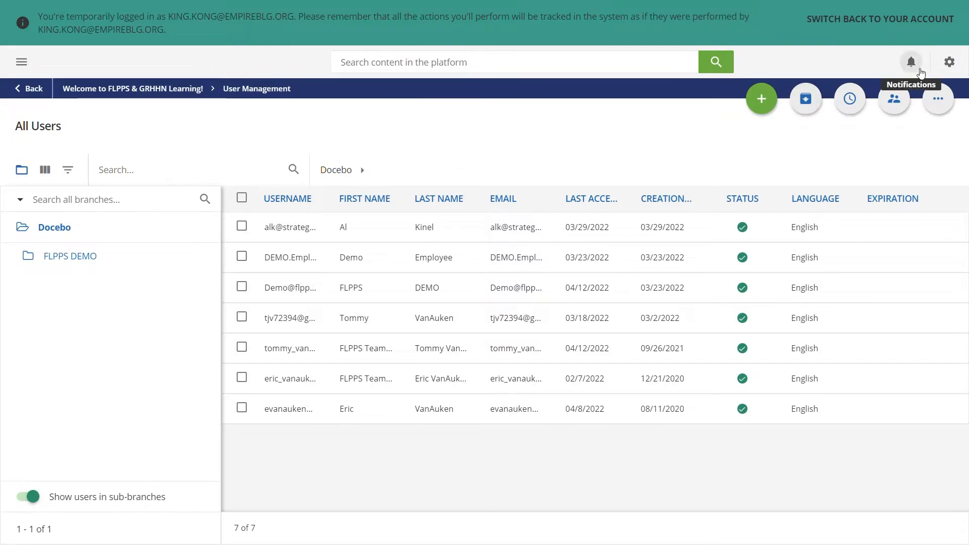
Step: Open the Groups page from the admin options
click(949, 62)
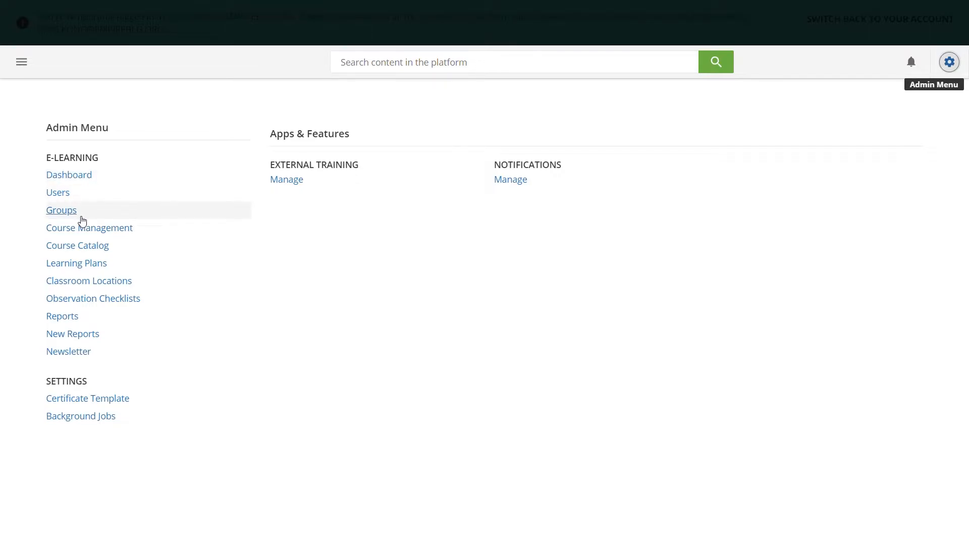
click(81, 216)
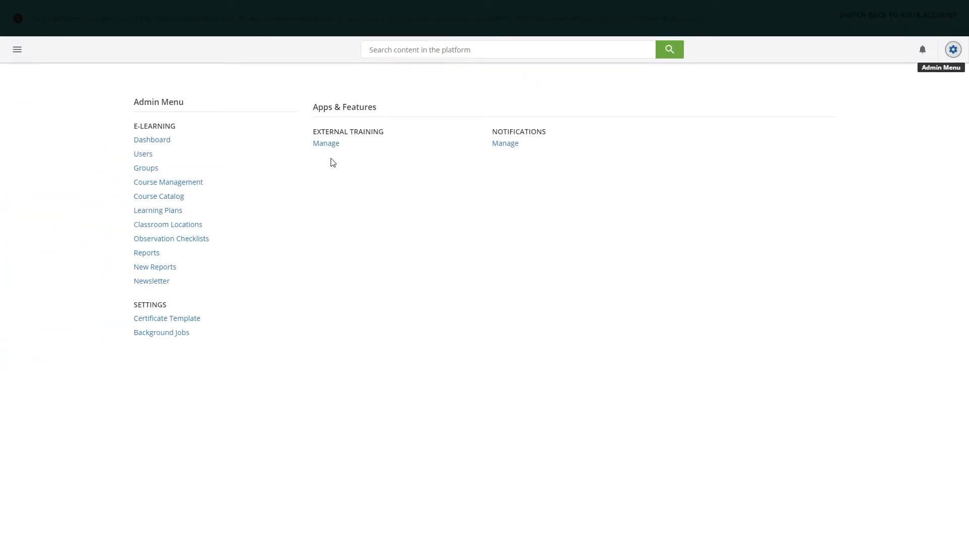
Step: Go to Course Management and open the course "BIPOC - (CEU) Cultural Humility & Racial Equity from the Lens of a Parent or Caregiver"
click(199, 182)
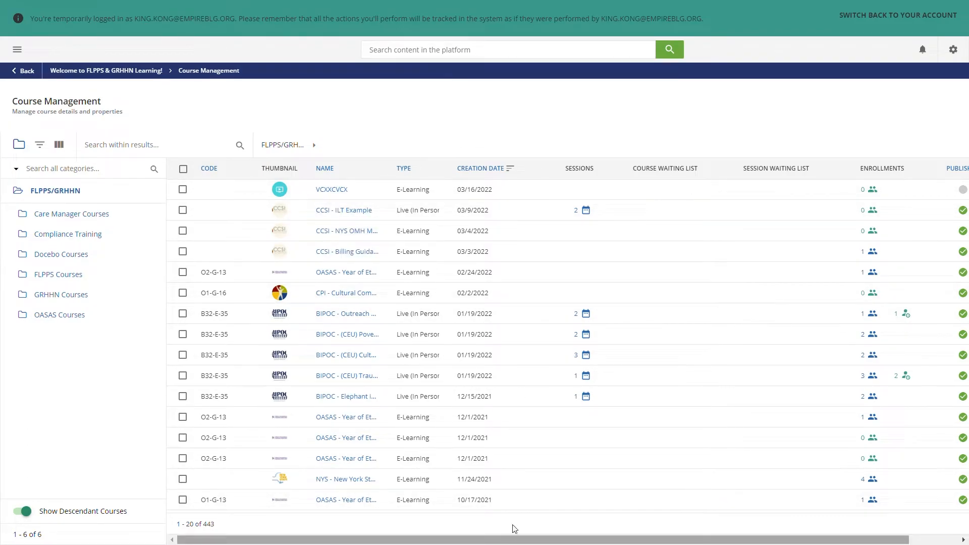
click(506, 170)
click(504, 169)
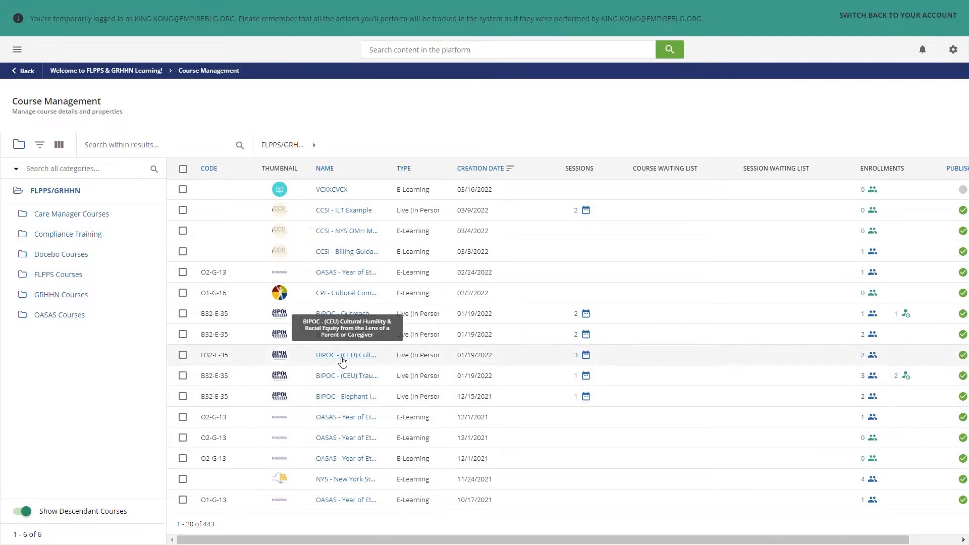
click(343, 356)
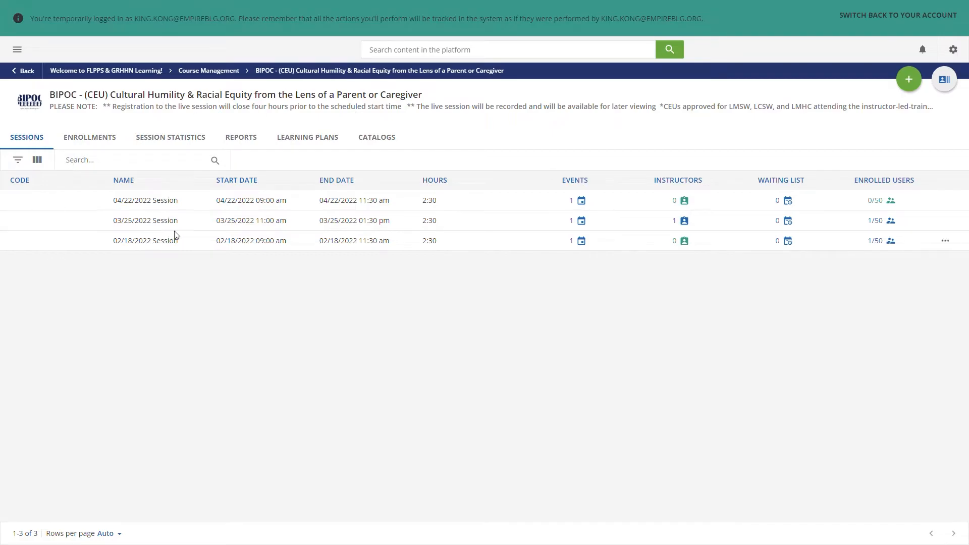
Step: Review the course's enrollments and its session statistics for all sessions
click(101, 138)
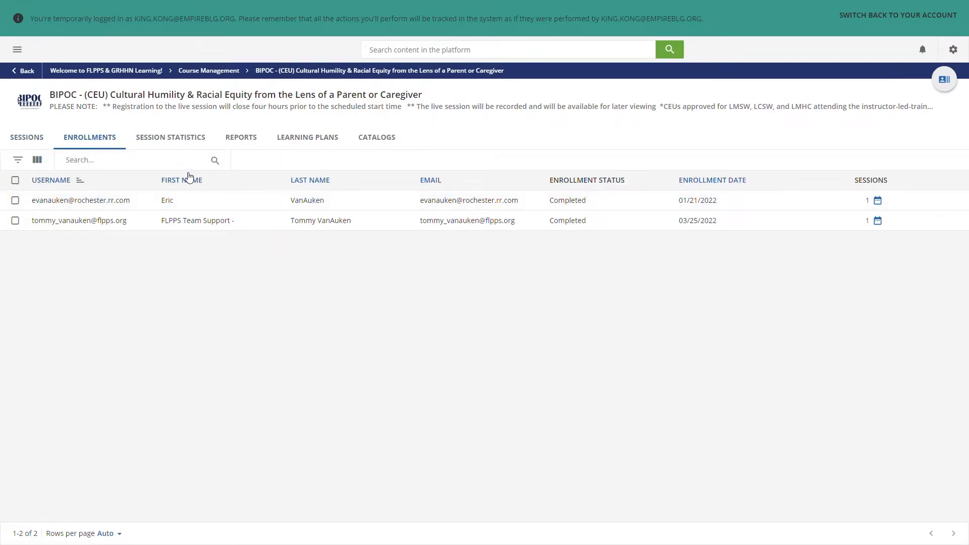
click(181, 139)
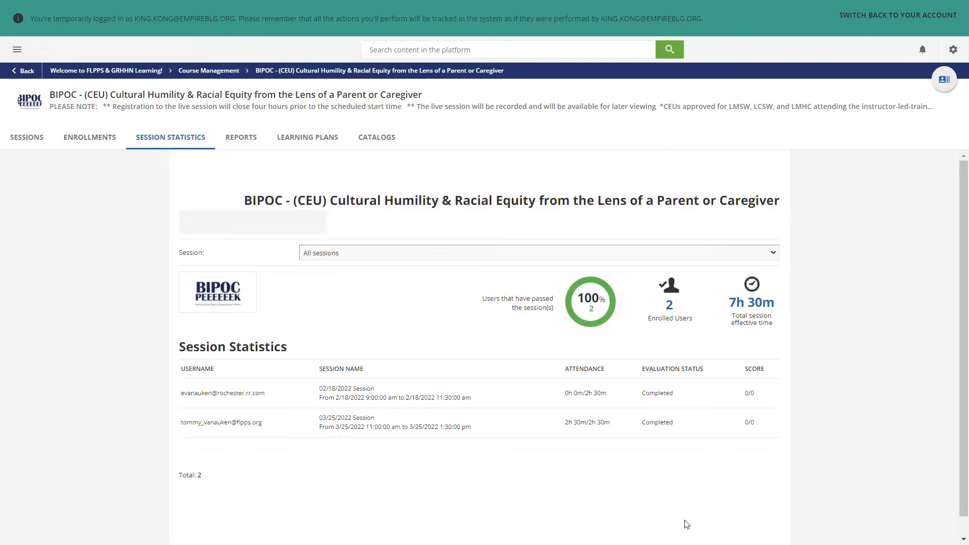
scroll(414, 304, down, 1)
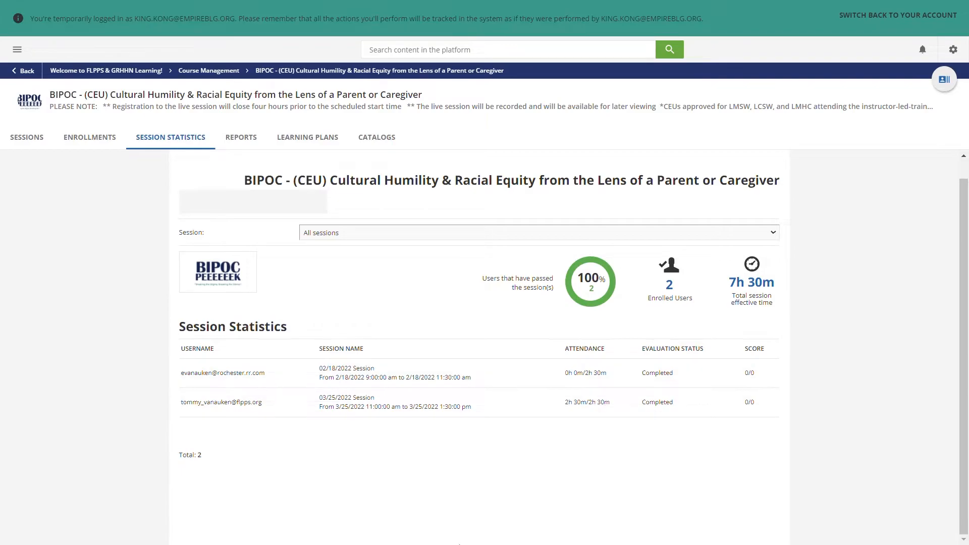
scroll(465, 295, up, 1)
Step: Review the course's report and check its assigned learning plans and catalogs
click(251, 145)
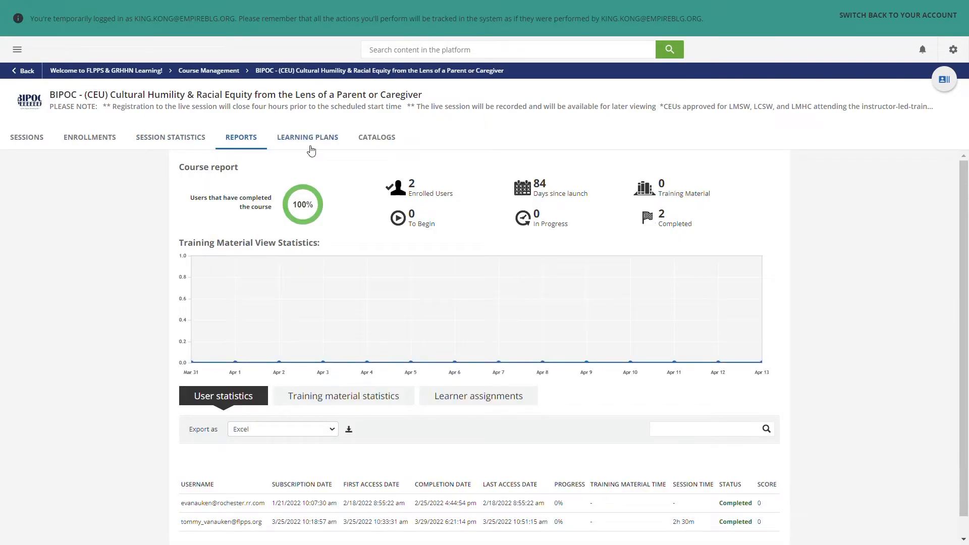
click(309, 141)
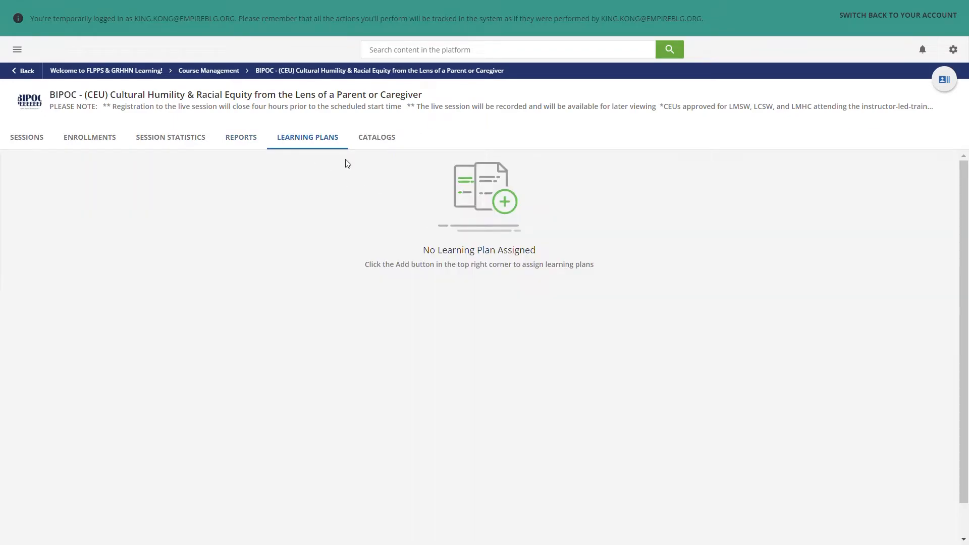
click(359, 143)
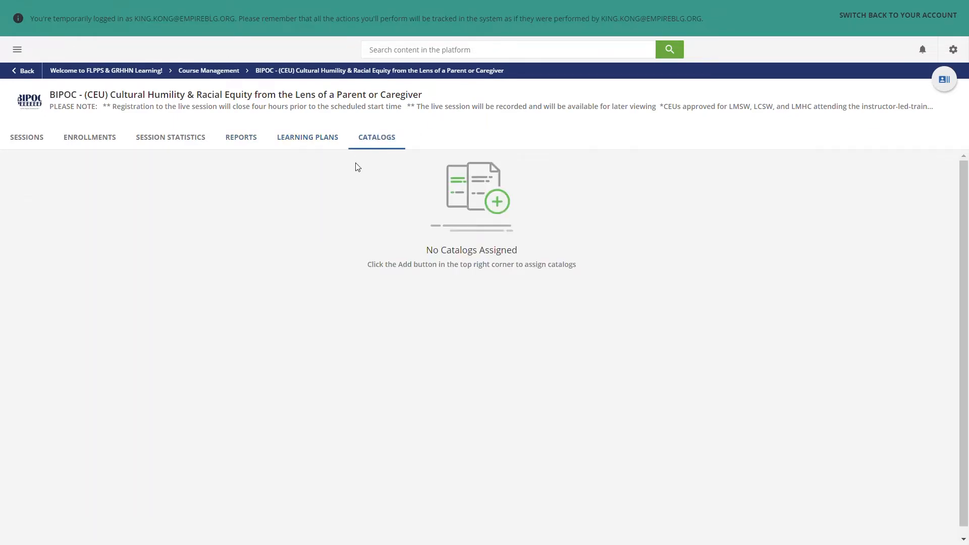
click(330, 142)
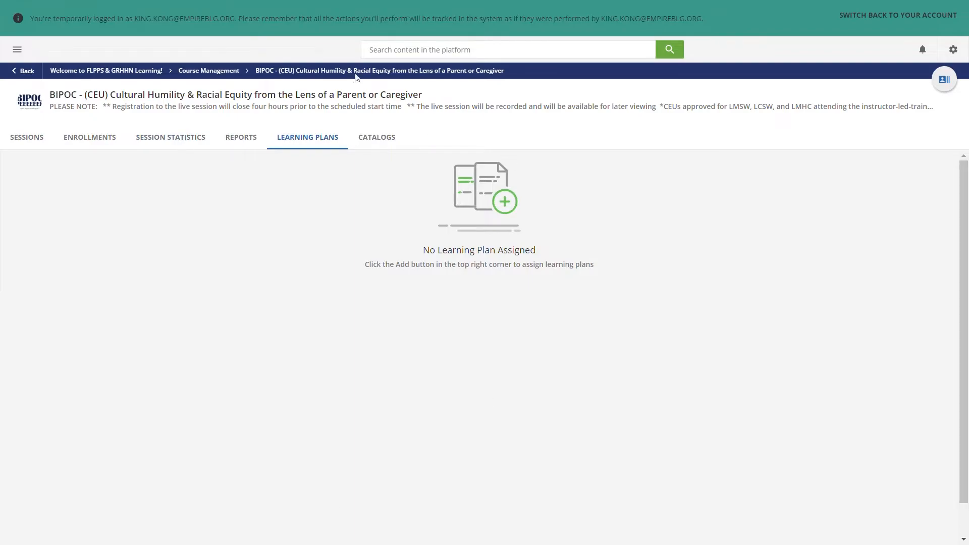
click(384, 139)
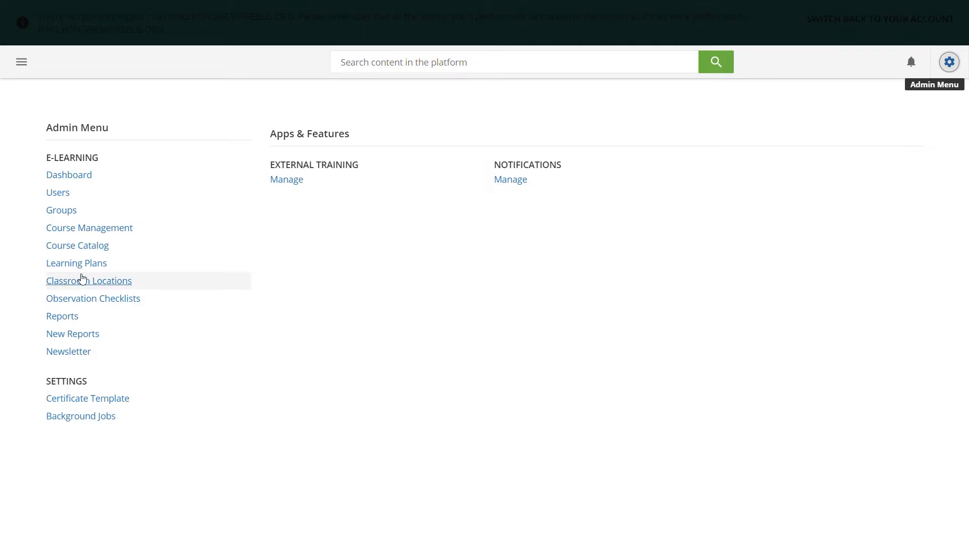
Step: View the Course Catalog list and the Learning Plans list
click(81, 245)
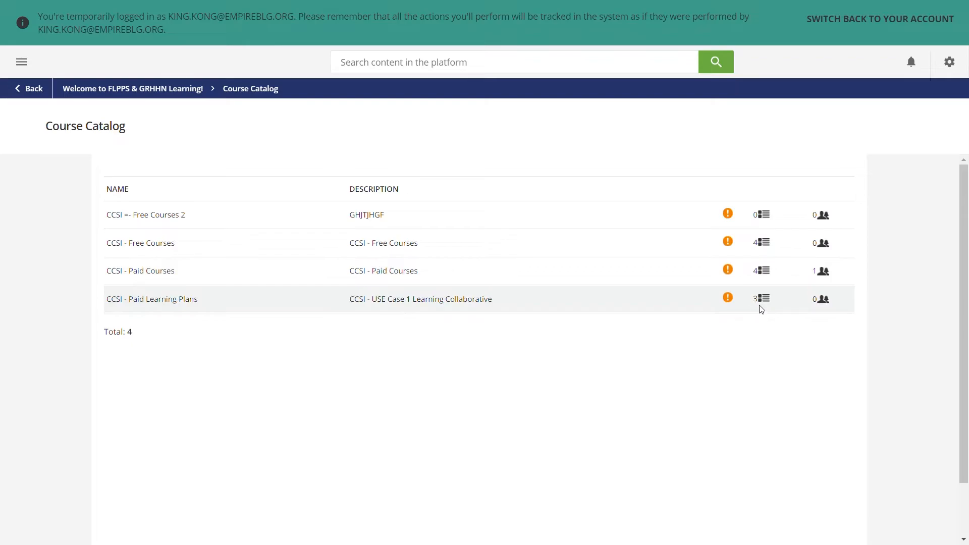
click(956, 68)
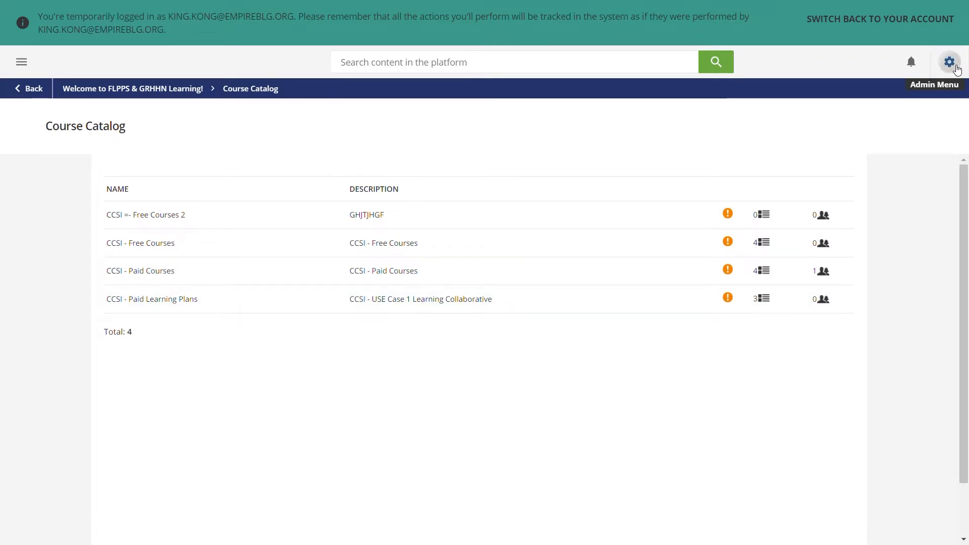
click(76, 267)
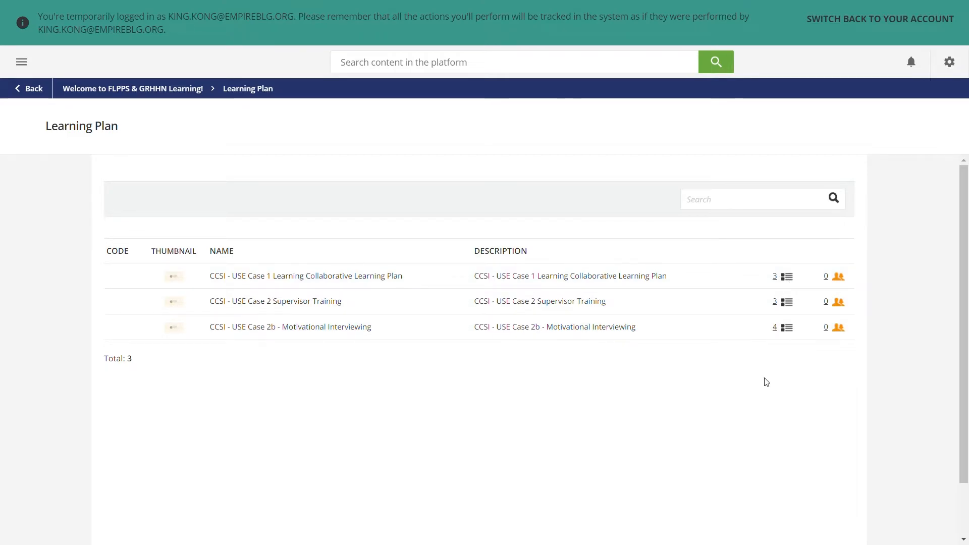
Step: Go to New Reports and review the available quick summary reports and dashboards
click(950, 61)
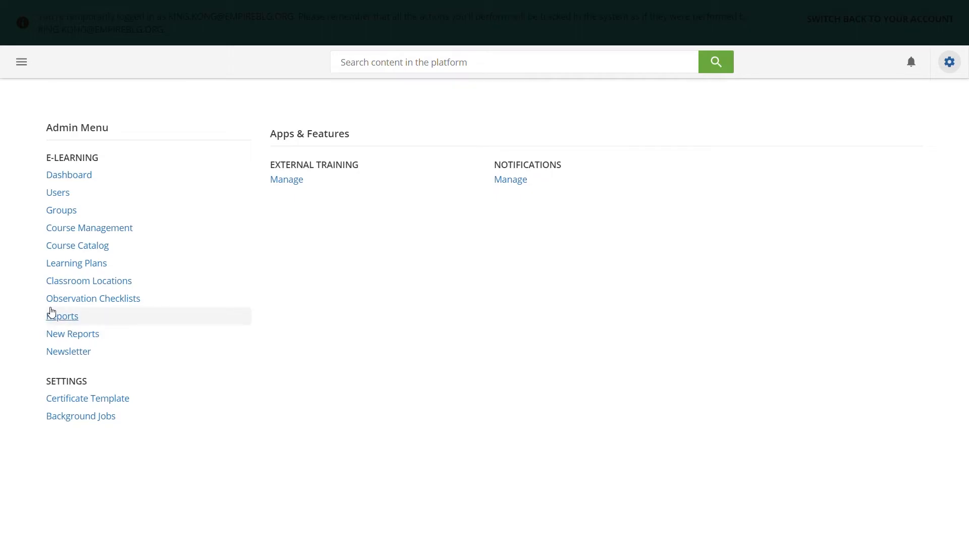
click(91, 339)
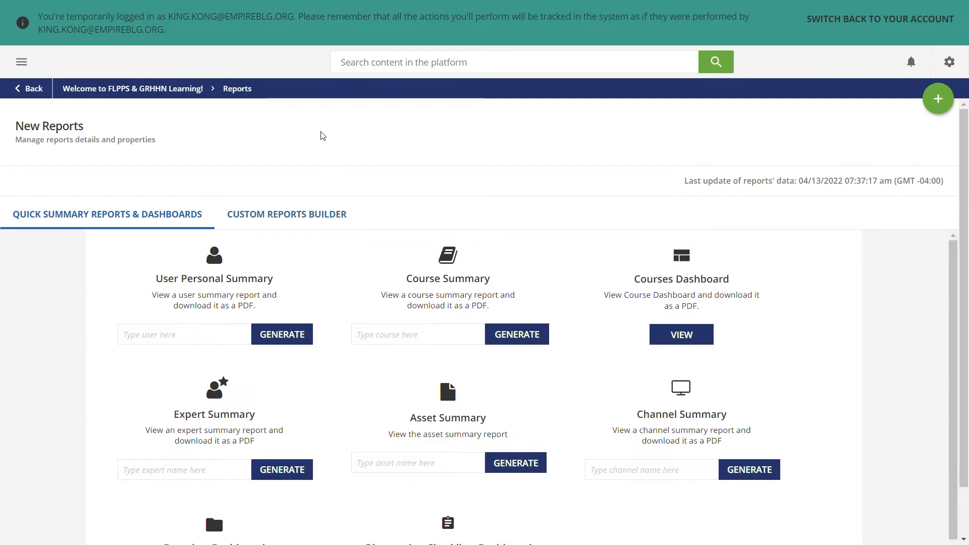
scroll(254, 248, down, 1)
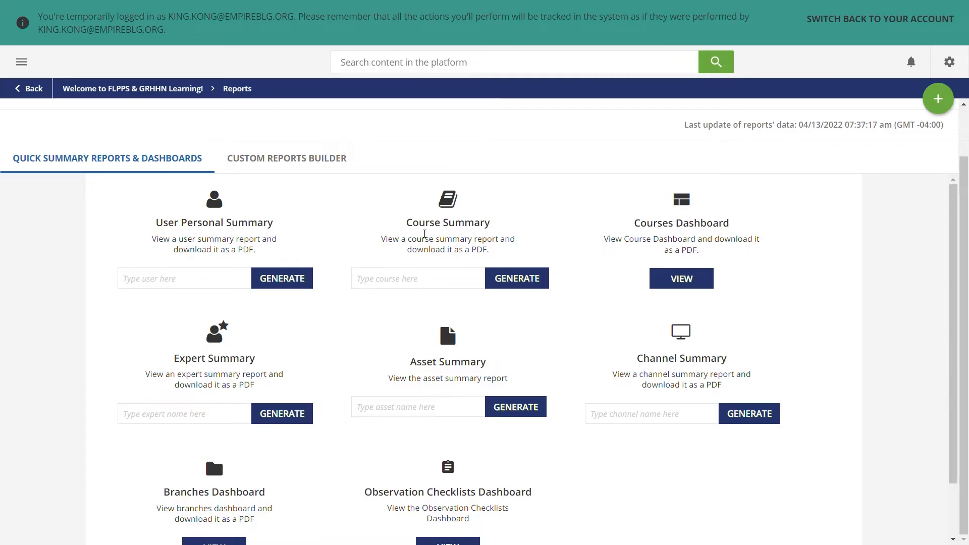
scroll(424, 233, down, 2)
scroll(419, 252, up, 2)
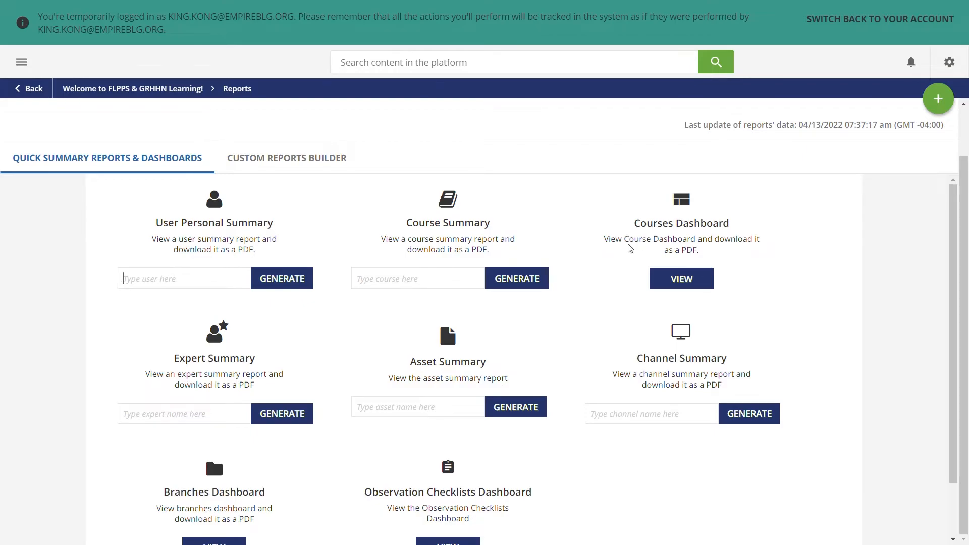
scroll(638, 243, down, 2)
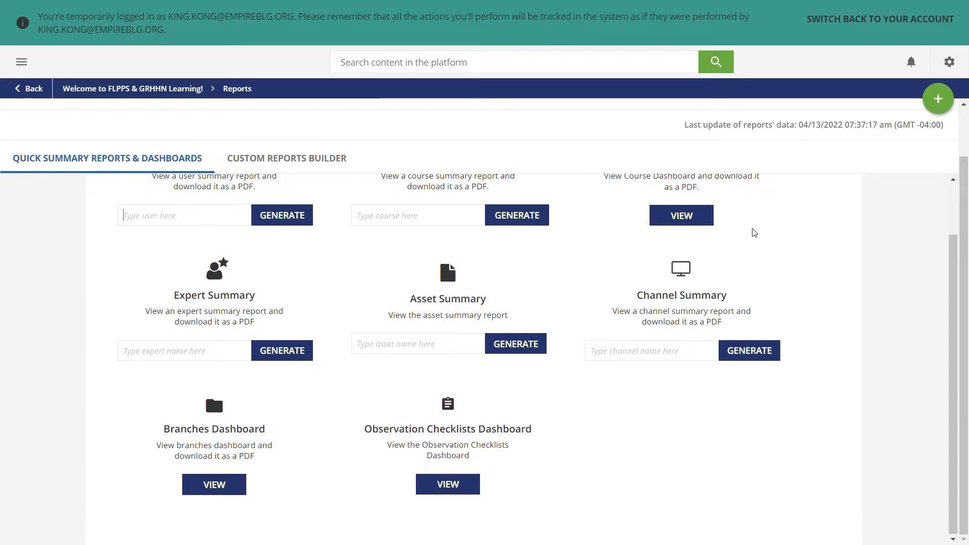
scroll(751, 235, up, 1)
scroll(269, 383, down, 1)
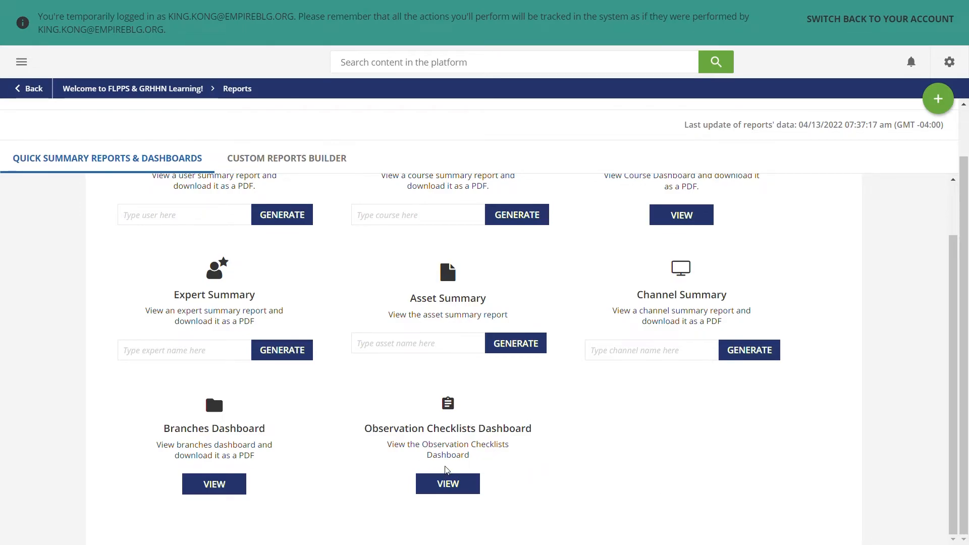
scroll(634, 346, up, 2)
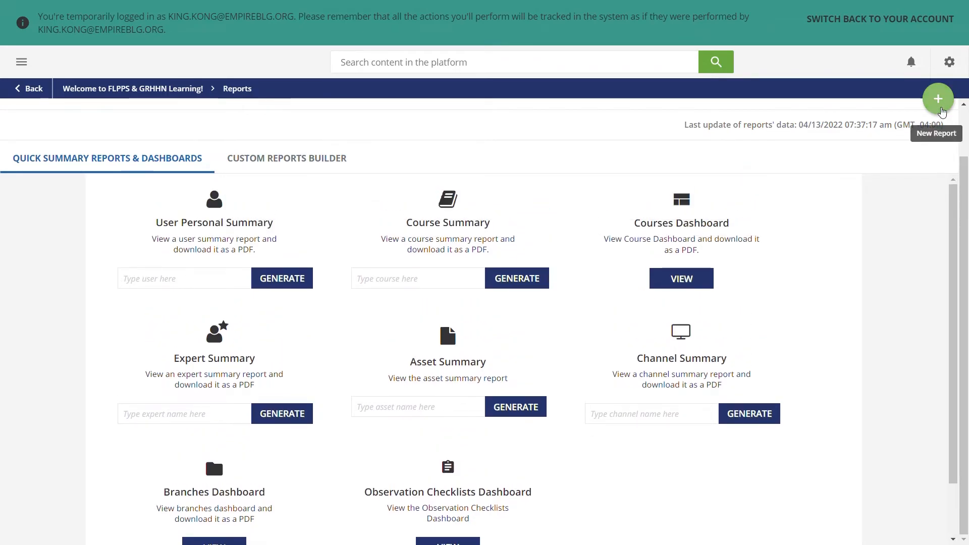
Step: Open the Custom Reports Builder and review the report types offered for a new custom report
click(938, 100)
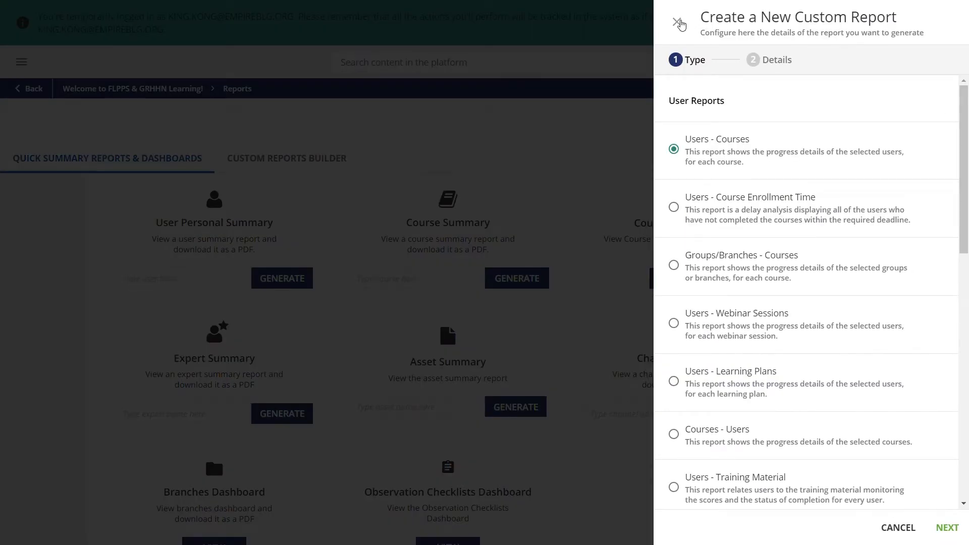
click(677, 21)
click(318, 158)
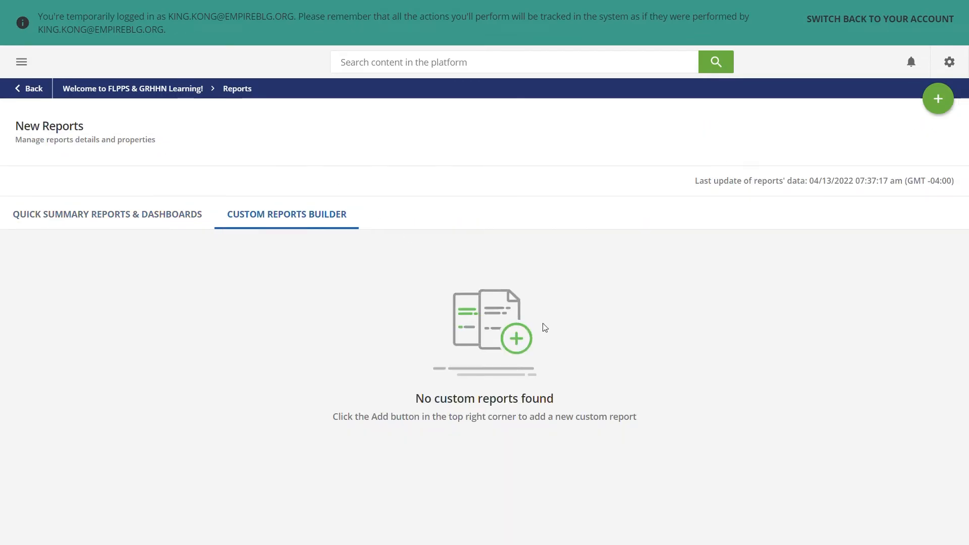
click(939, 99)
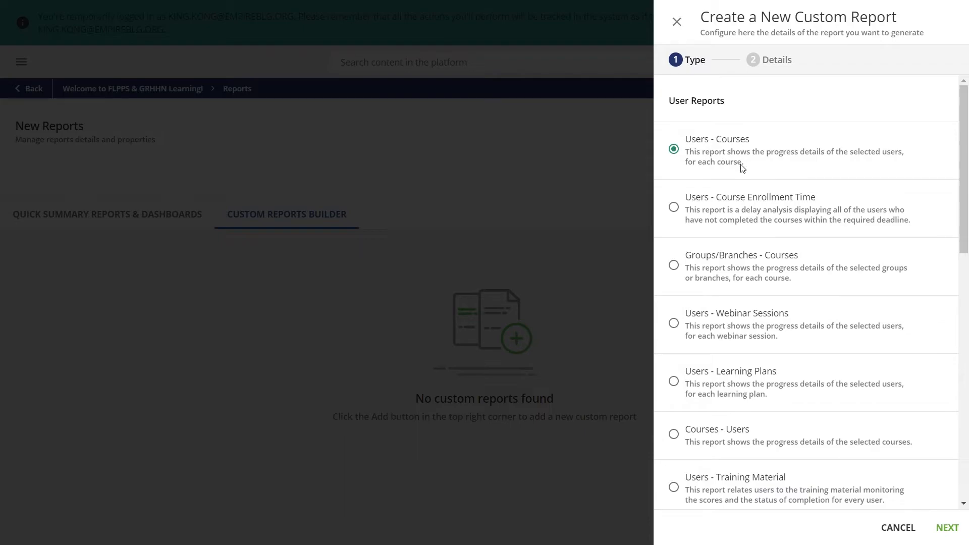
scroll(741, 169, down, 3)
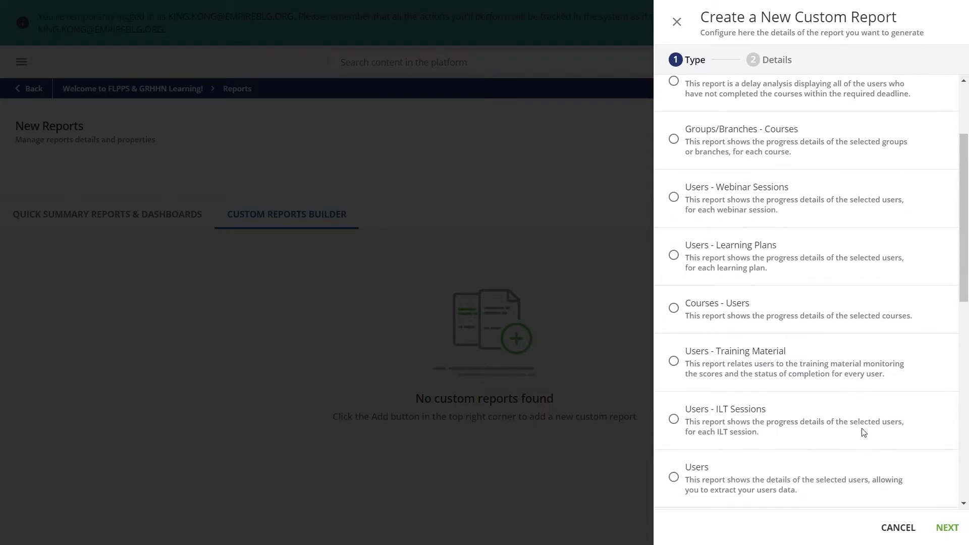
scroll(862, 432, down, 4)
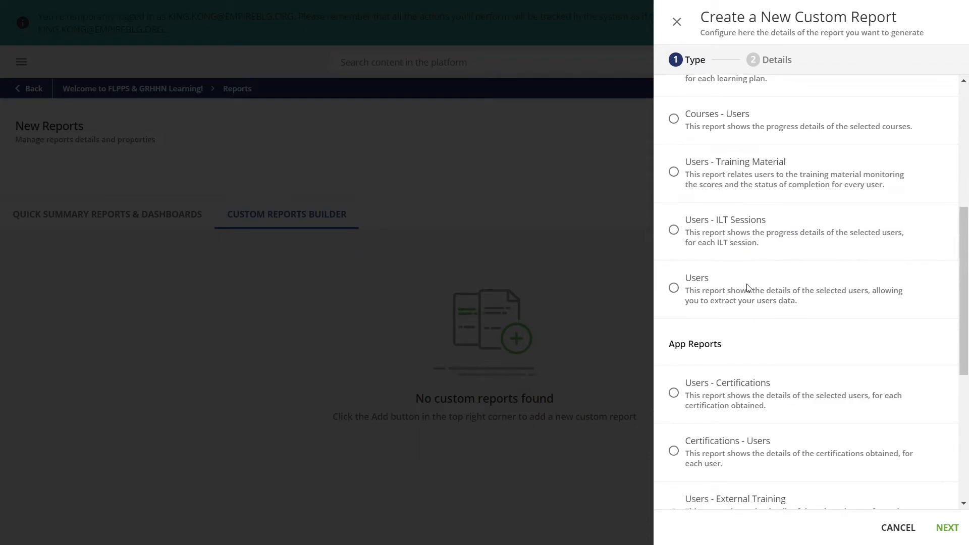
scroll(766, 285, down, 5)
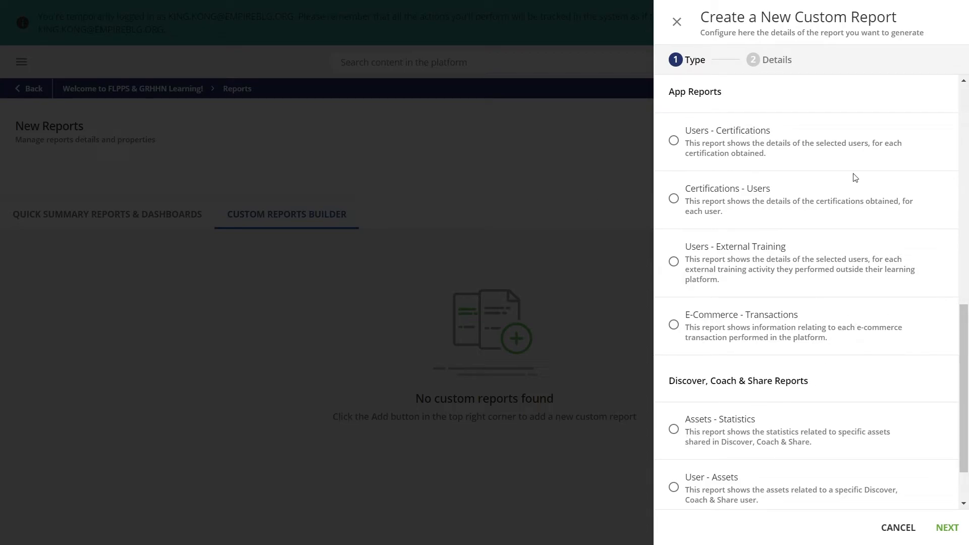
scroll(896, 371, down, 2)
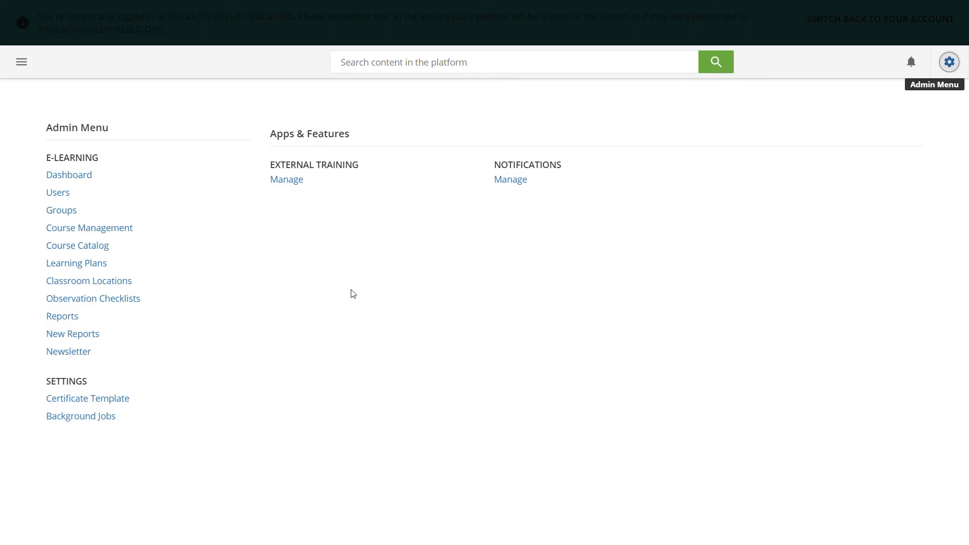
Step: Review the external training activities waiting for approval and return to the Admin Menu
click(296, 181)
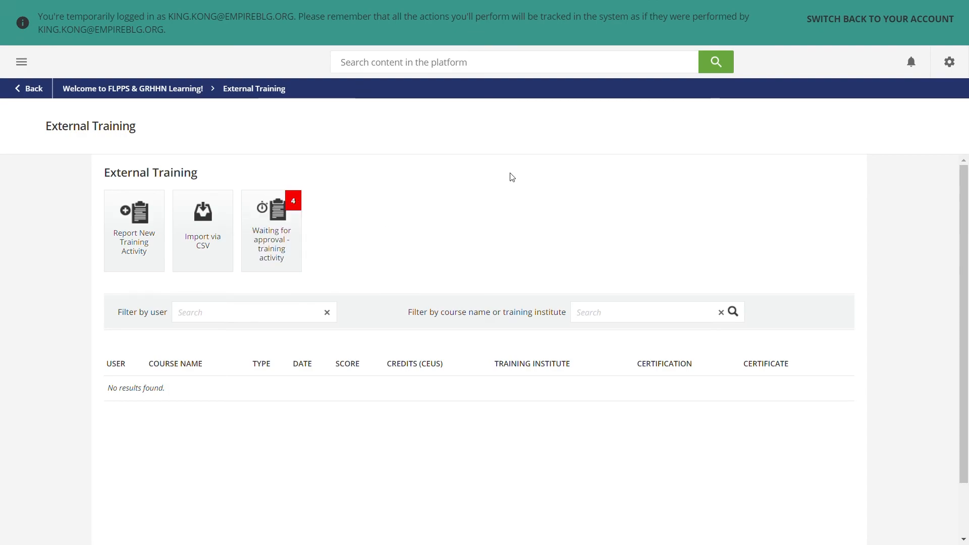
click(264, 257)
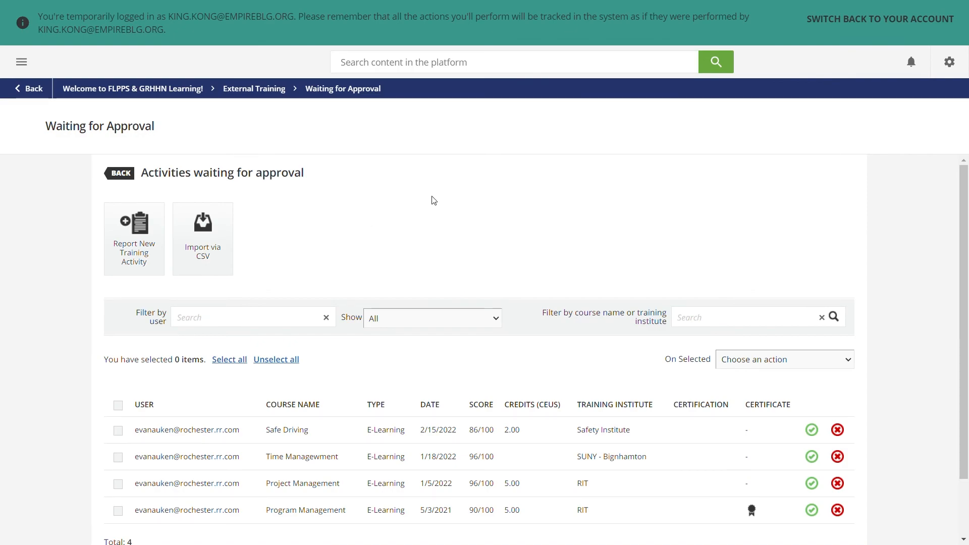
scroll(437, 221, down, 1)
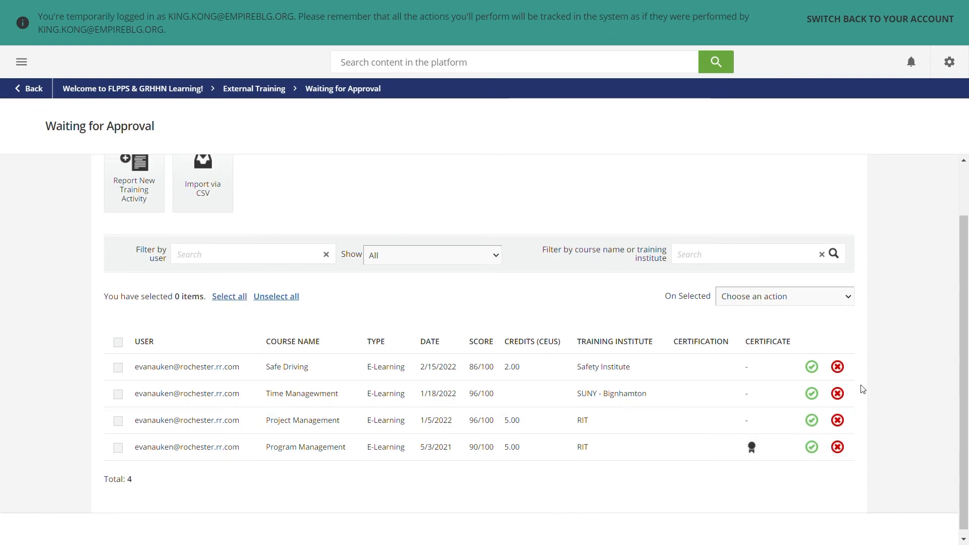
click(949, 62)
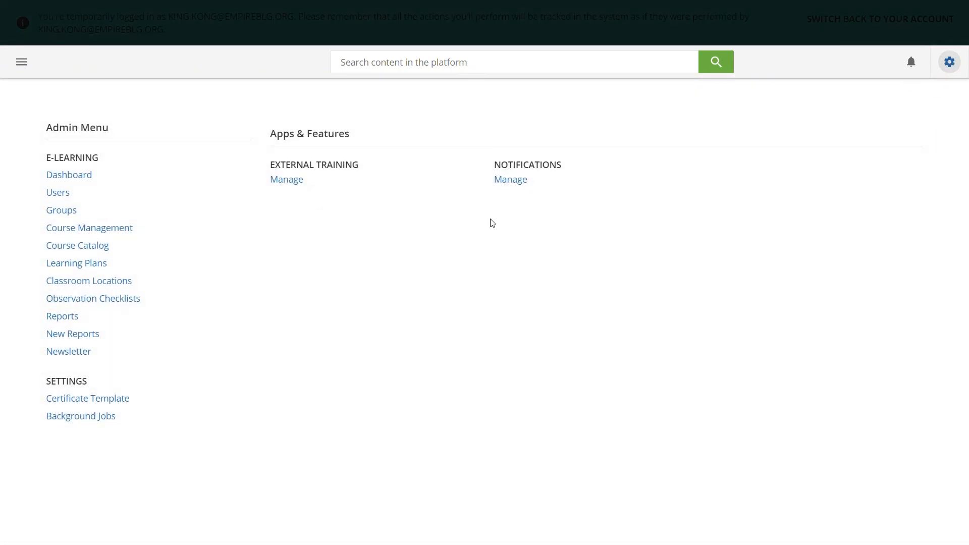